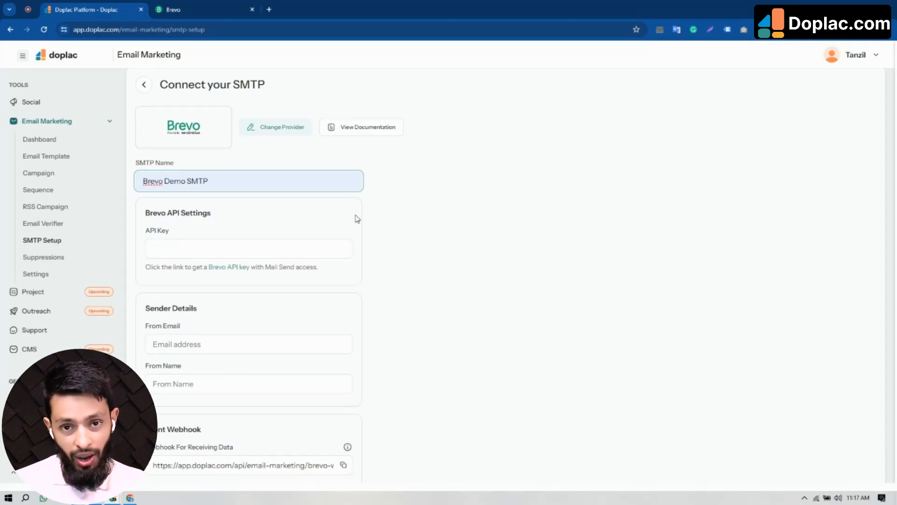
click(374, 133)
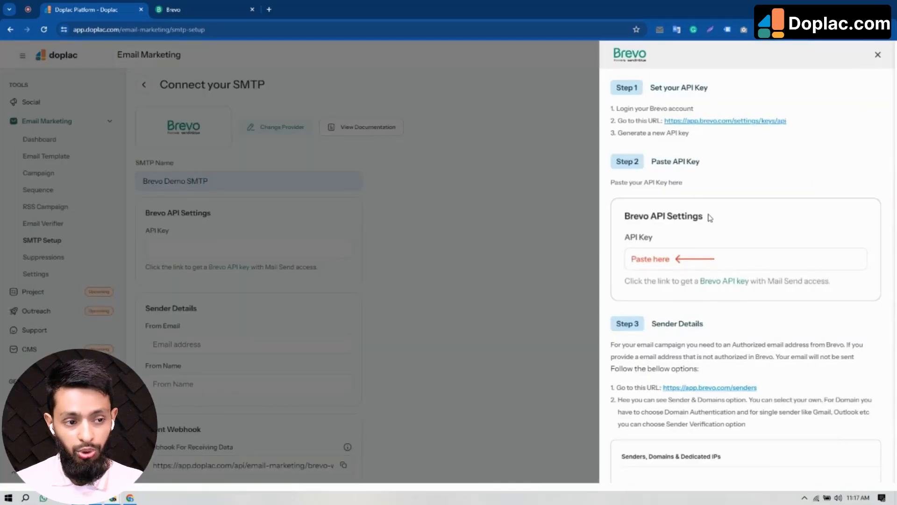
scroll(709, 217, down, 7)
scroll(710, 218, up, 7)
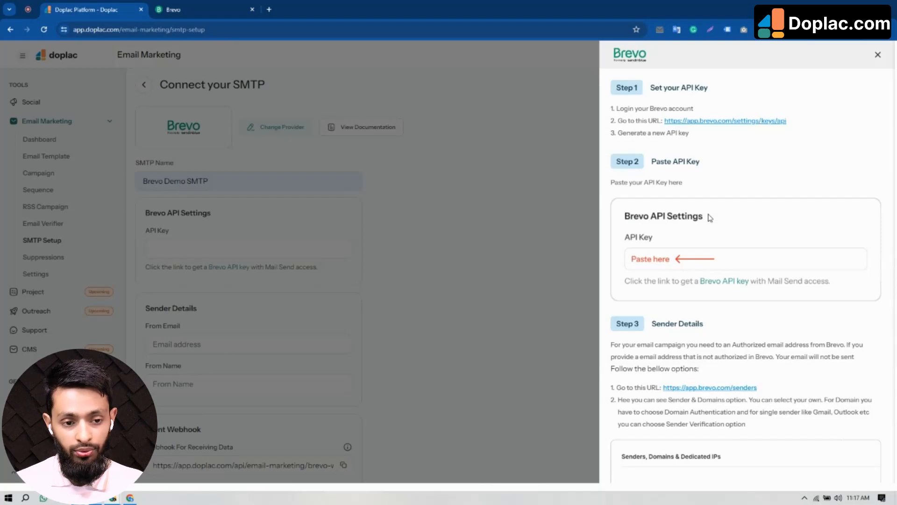
click(878, 54)
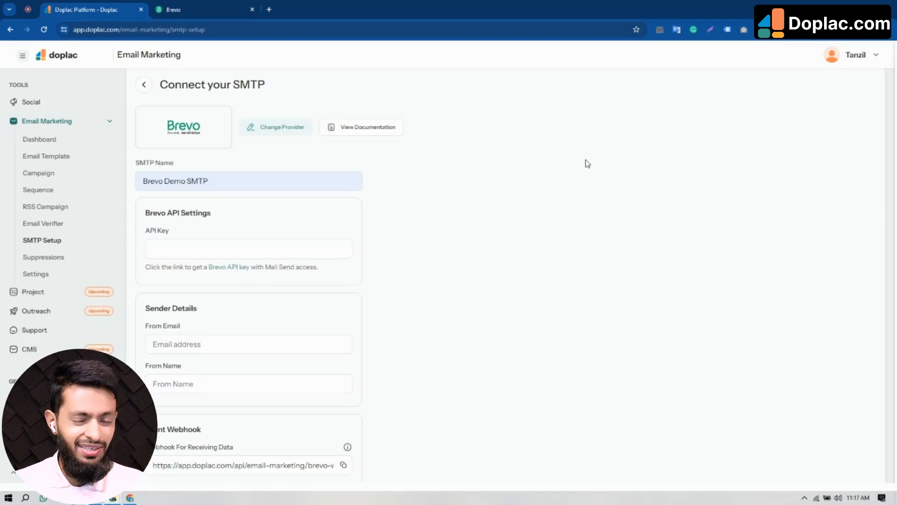
scroll(436, 235, down, 1)
scroll(437, 234, up, 2)
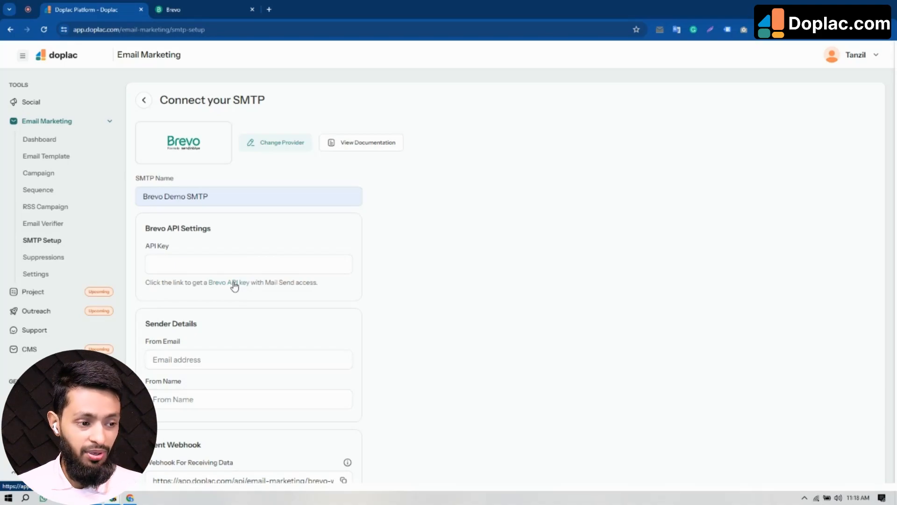
- Generate a Brevo API key named 'Demo' under SMTP & API and copy its value
click(193, 6)
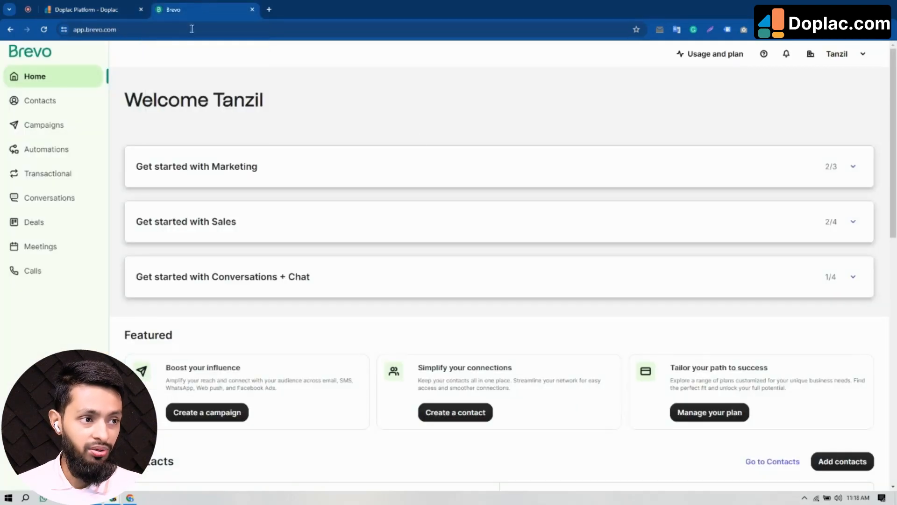
click(865, 57)
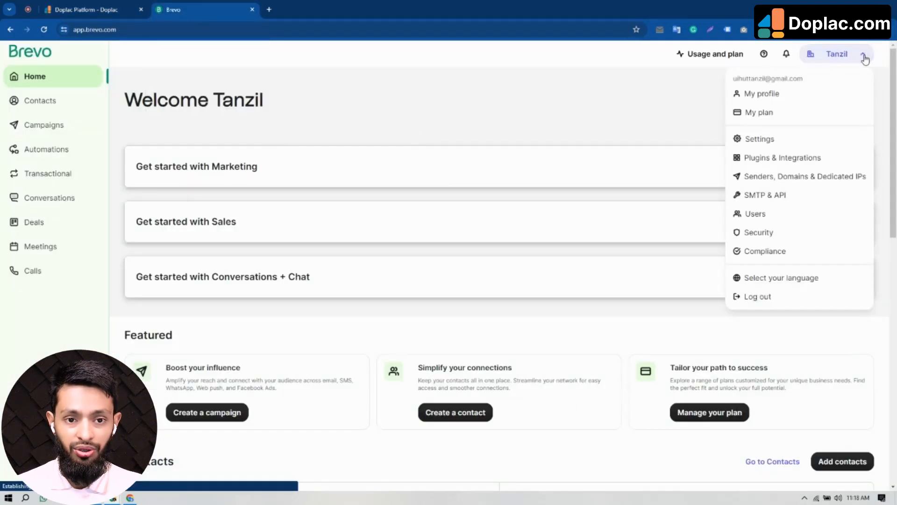
click(780, 196)
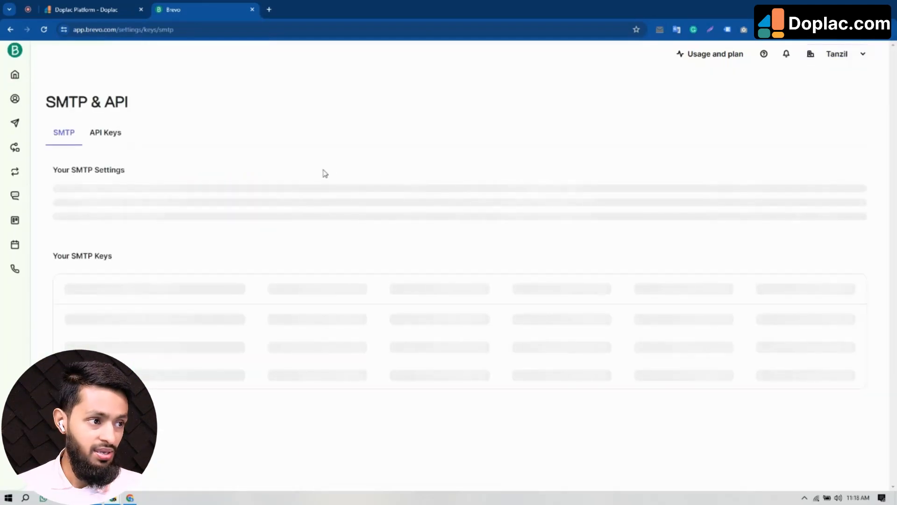
click(105, 138)
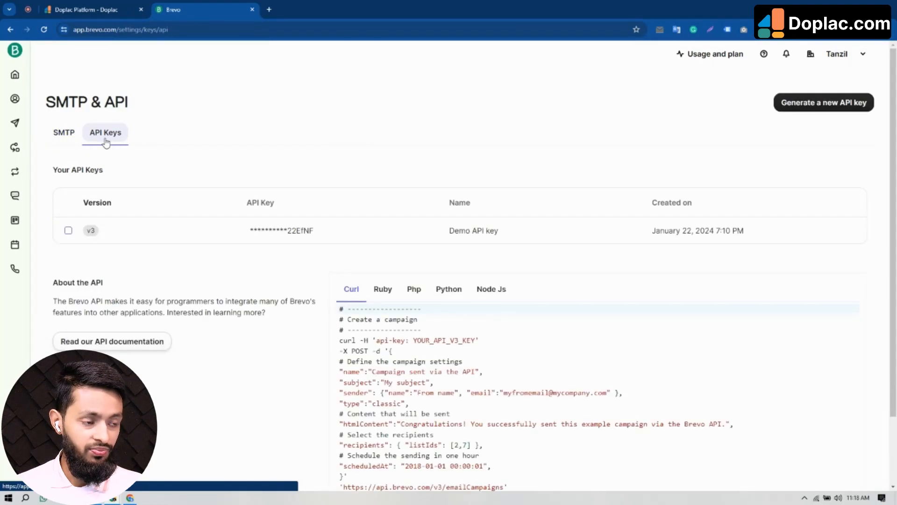
click(819, 103)
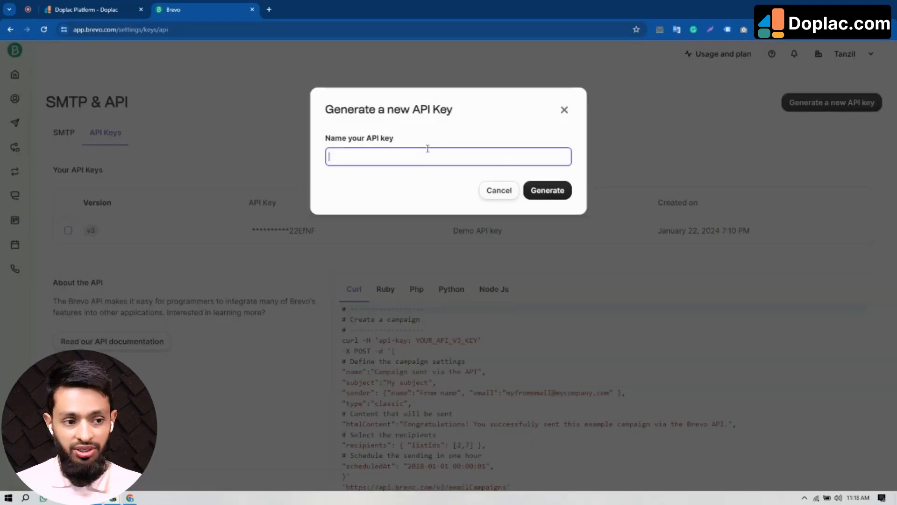
text(Demo)
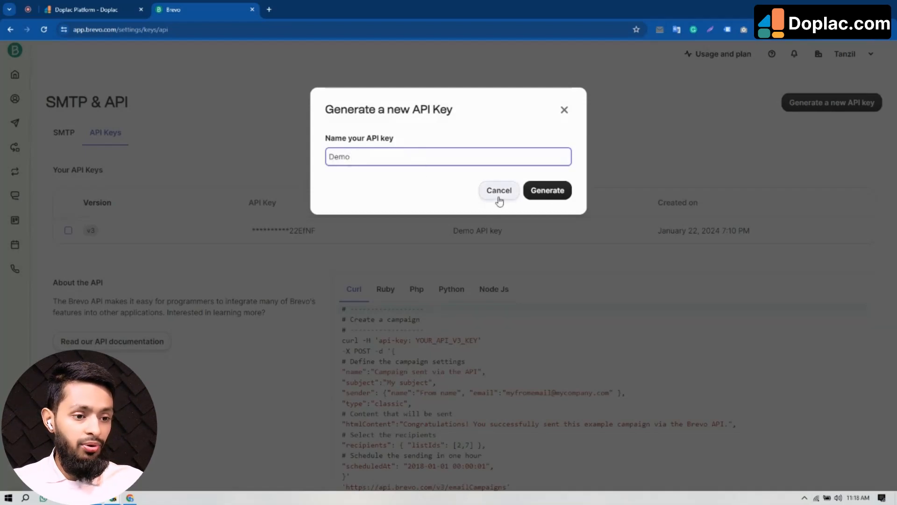
click(547, 192)
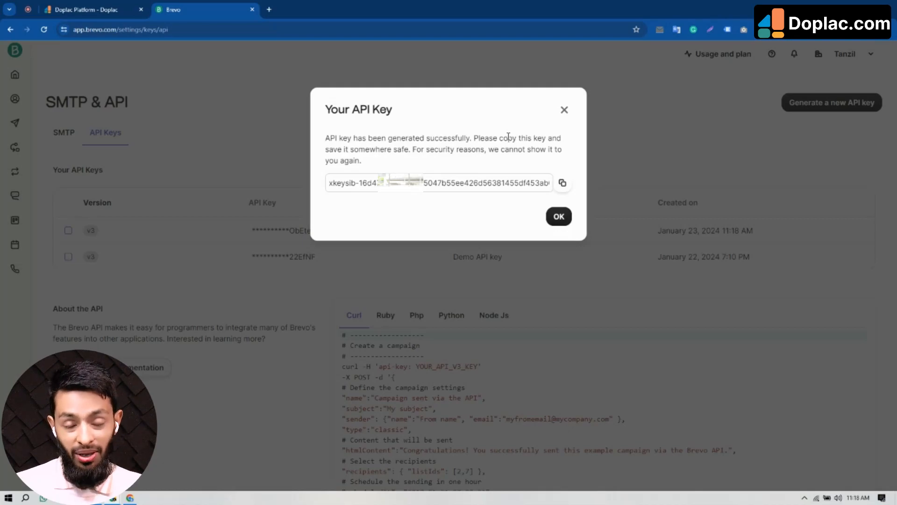
click(563, 183)
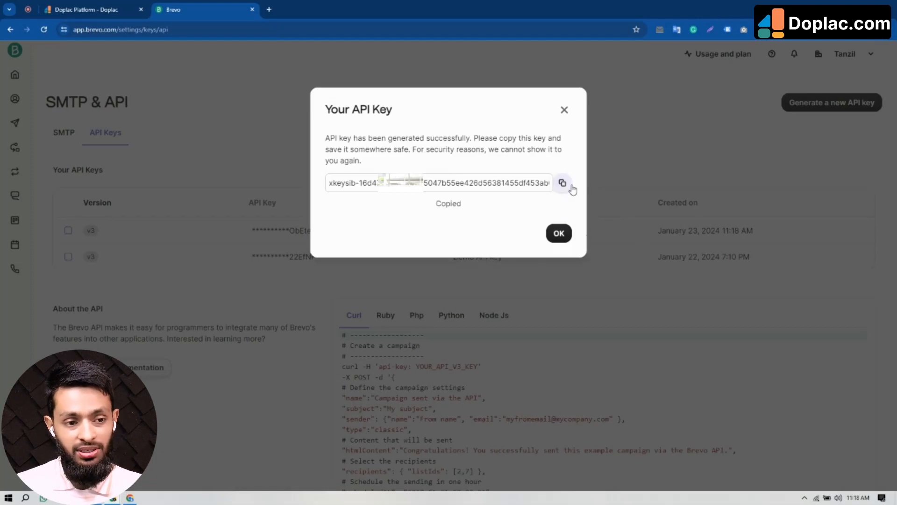
click(559, 232)
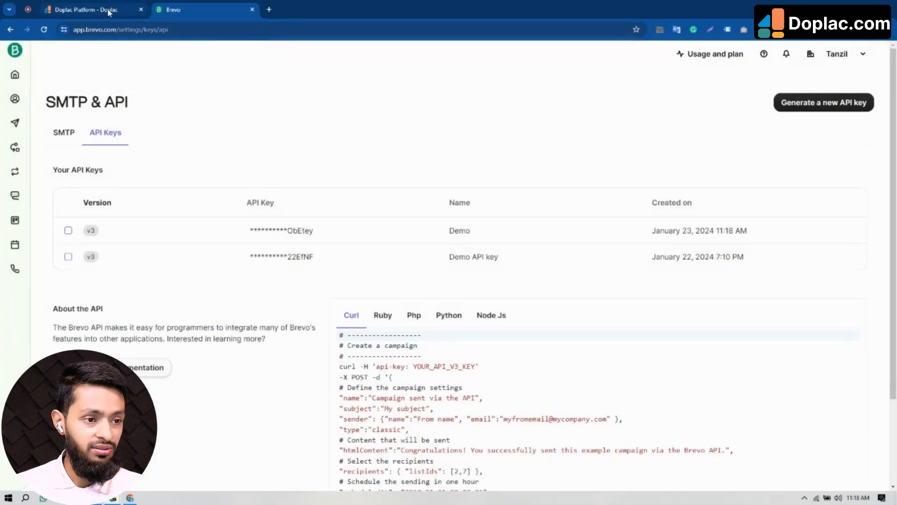
- Paste the copied Brevo key into the API Key field of Doplac's SMTP form
click(109, 12)
click(232, 267)
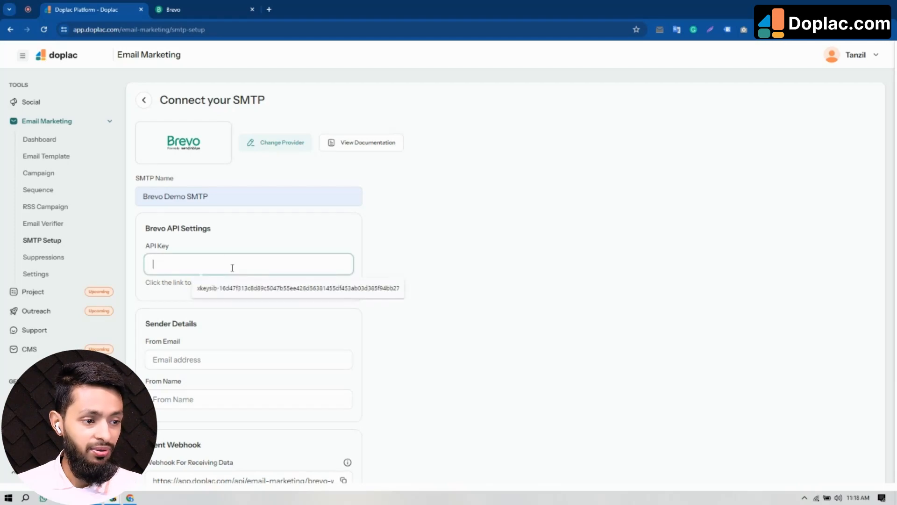
key(ctrl+v)
scroll(445, 291, down, 1)
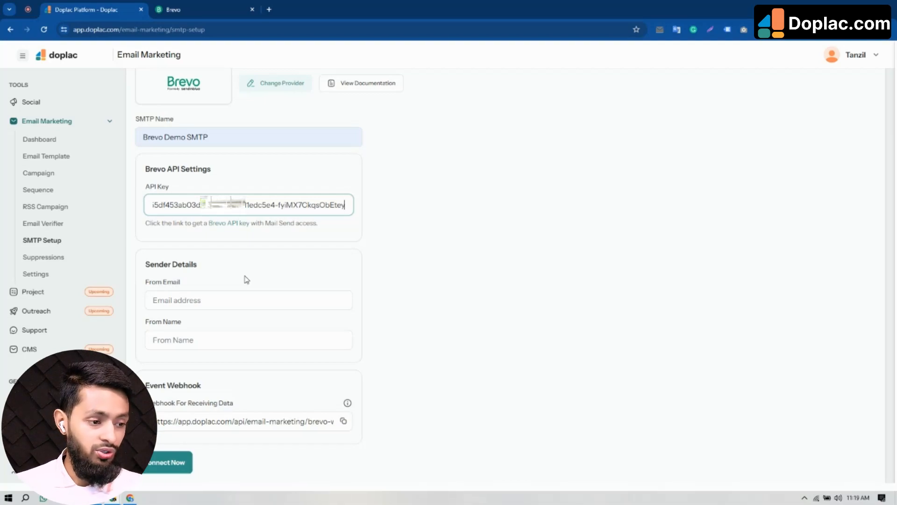
- Open a new sender form in Brevo's Senders, Domains & Dedicated IPs settings
click(182, 7)
click(859, 57)
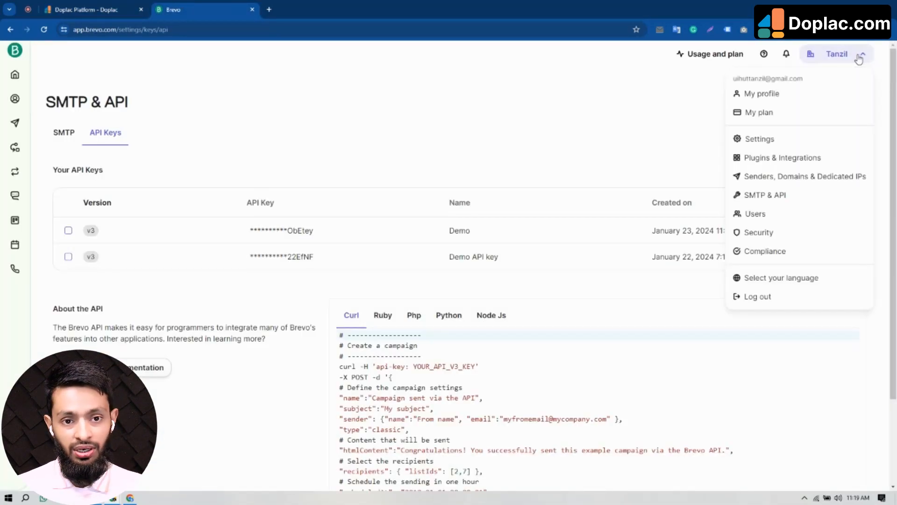
click(803, 178)
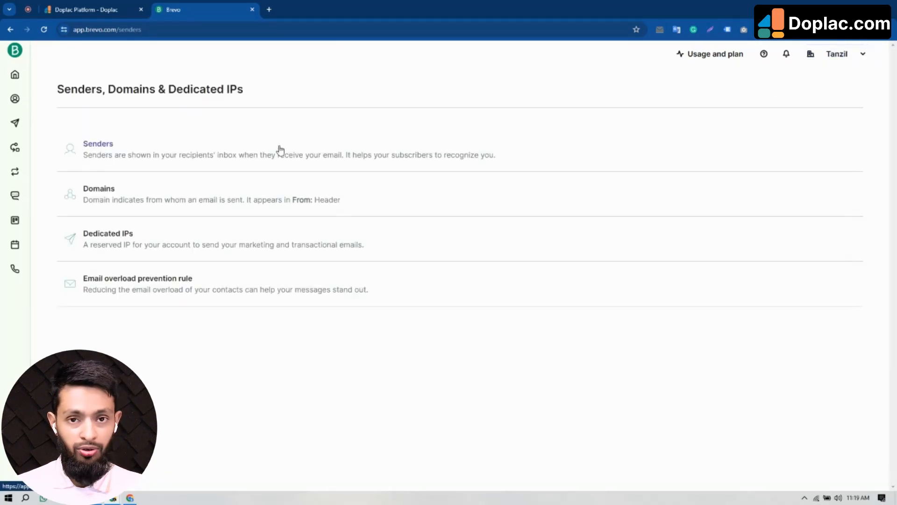
click(117, 150)
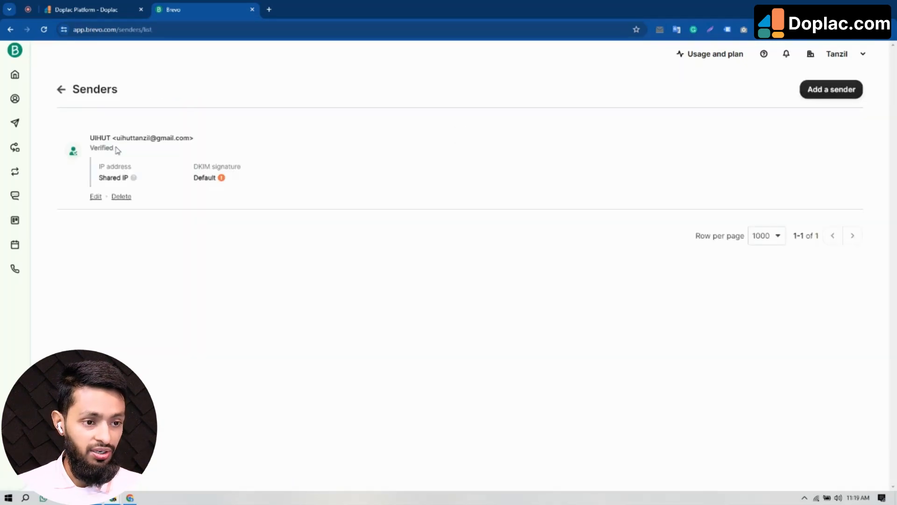
click(831, 92)
- Fill the sender's From name and From email using the saved suggestions
click(131, 149)
text(From)
key(BackSpace)
key(BackSpace)
key(BackSpace)
key(BackSpace)
text(Tna)
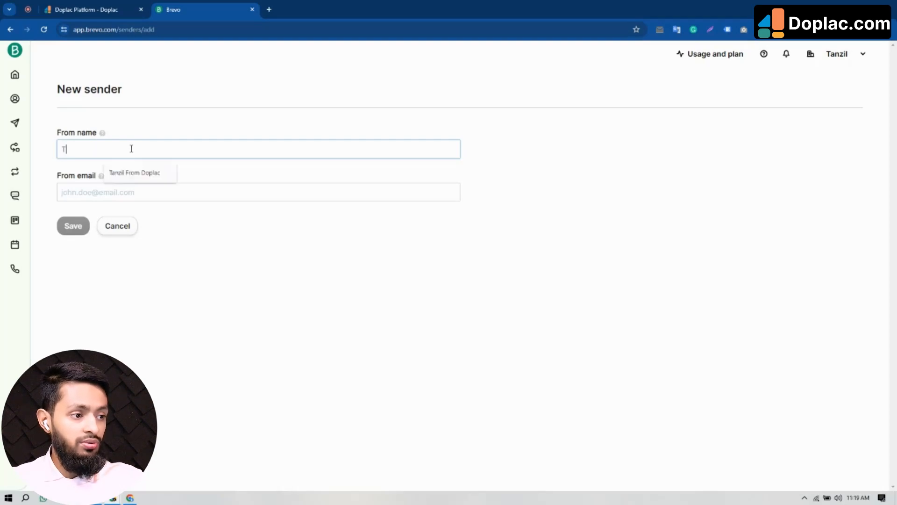
key(BackSpace)
key(BackSpace)
key(BackSpace)
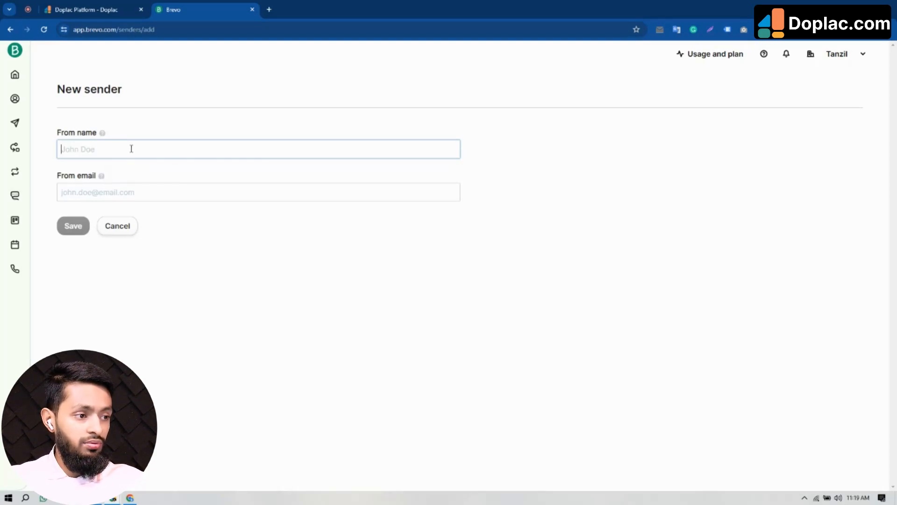
text(t)
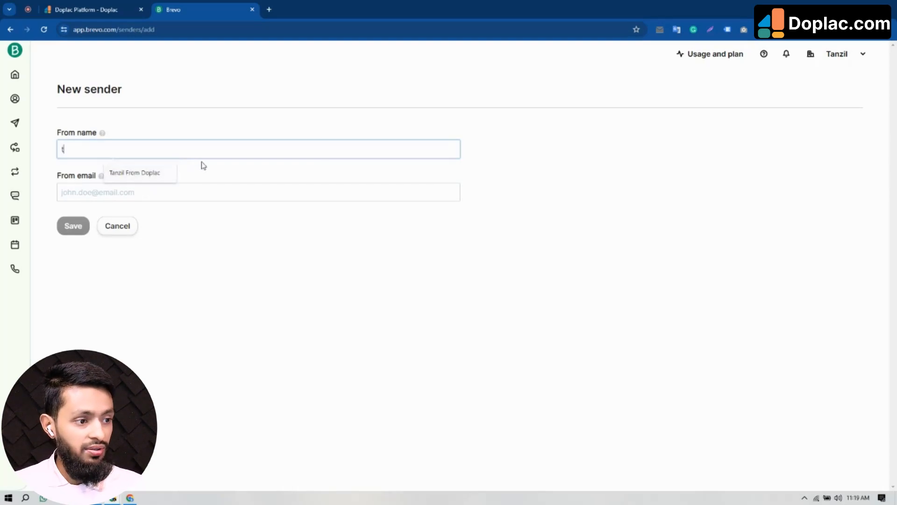
click(141, 175)
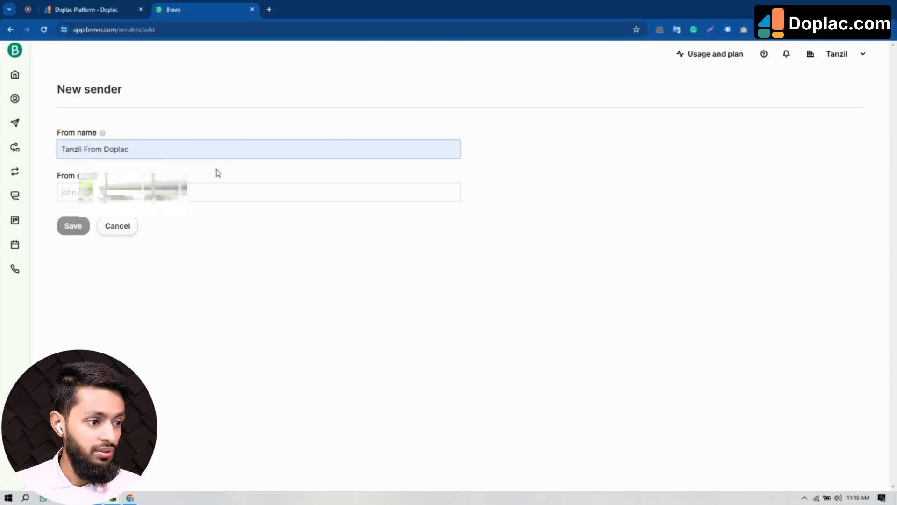
click(188, 189)
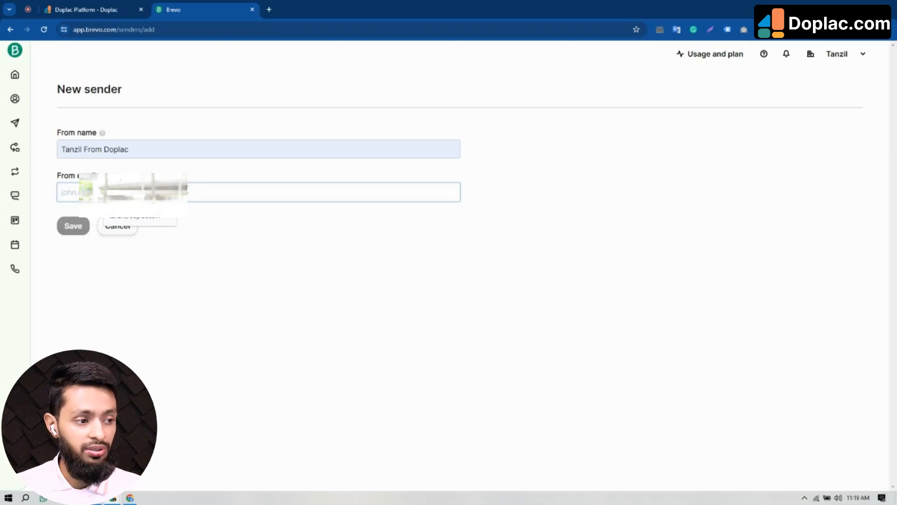
click(158, 220)
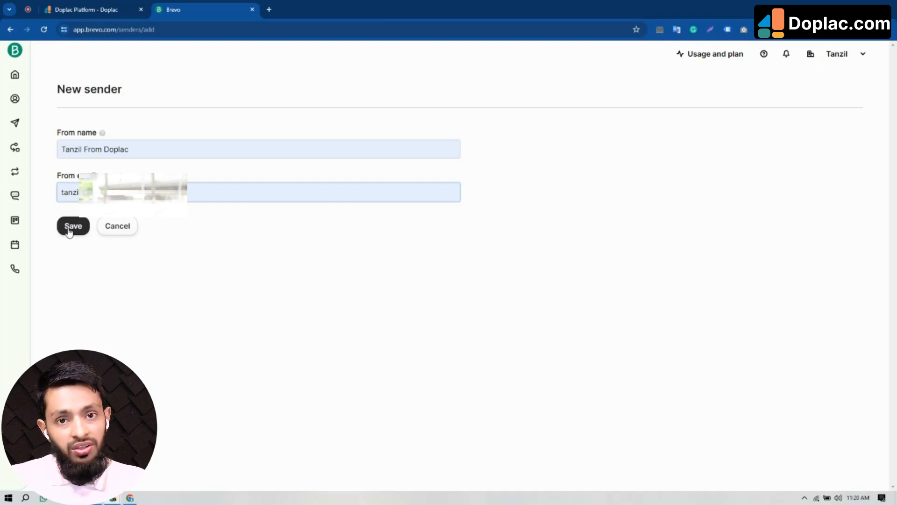
- Fill Doplac's From Email and From Name with saved entries and copy the event webhook URL
click(82, 9)
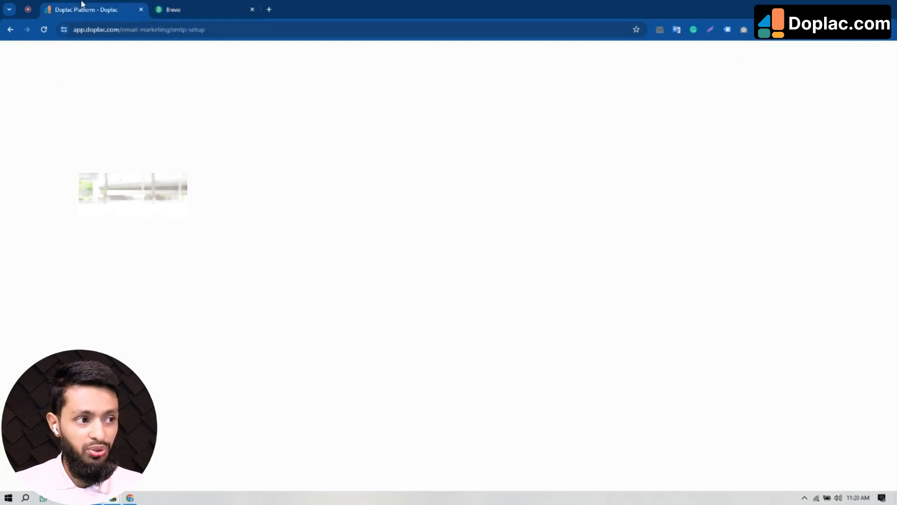
click(208, 300)
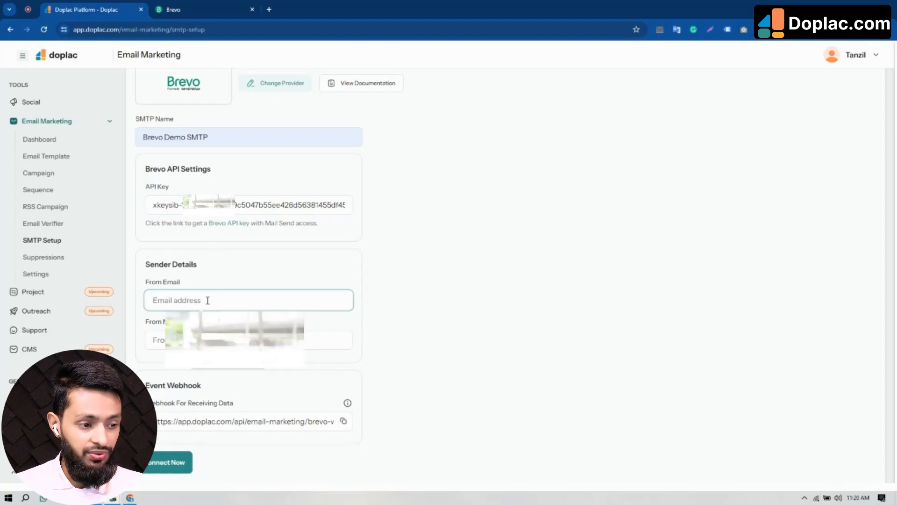
click(215, 338)
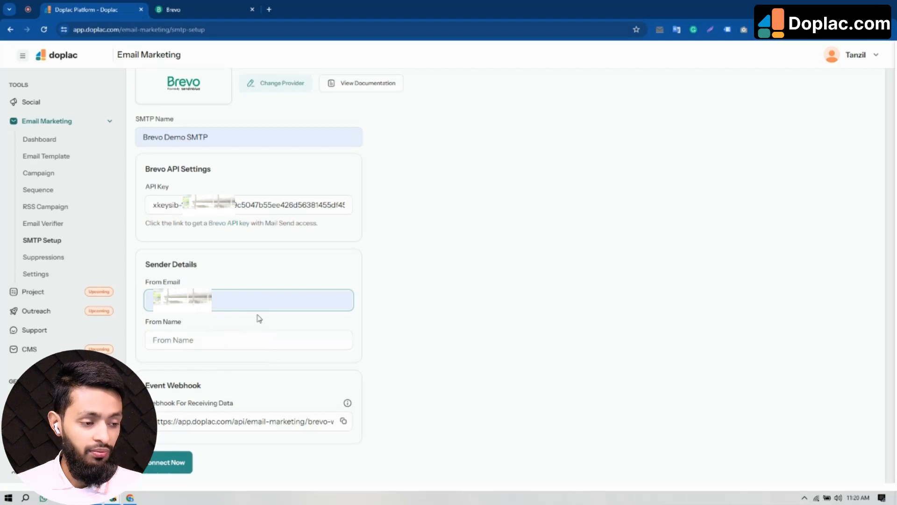
click(214, 339)
click(223, 364)
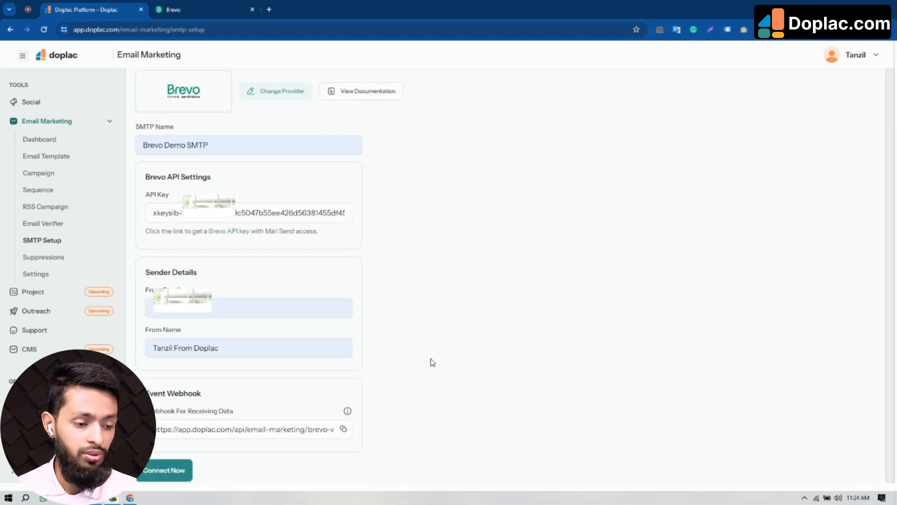
click(343, 430)
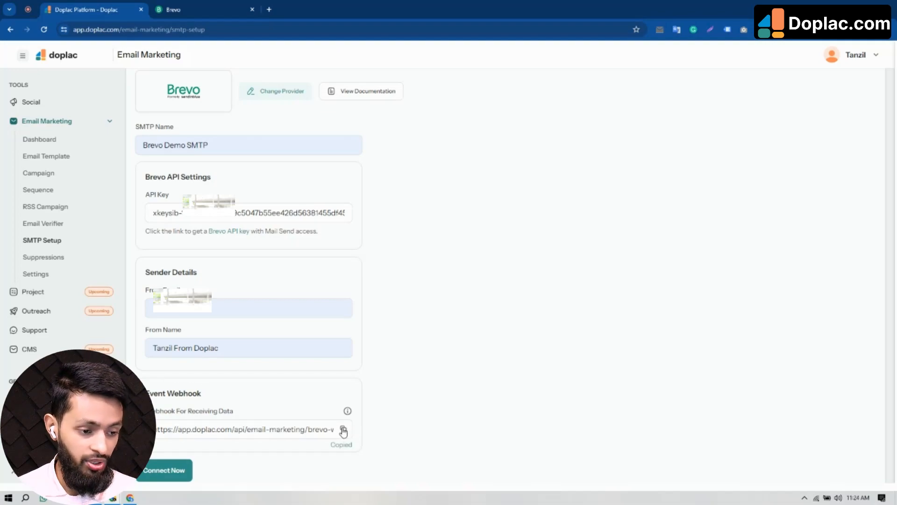
- Go to Brevo's Campaigns Settings webhook configuration and start a new webhook
click(174, 10)
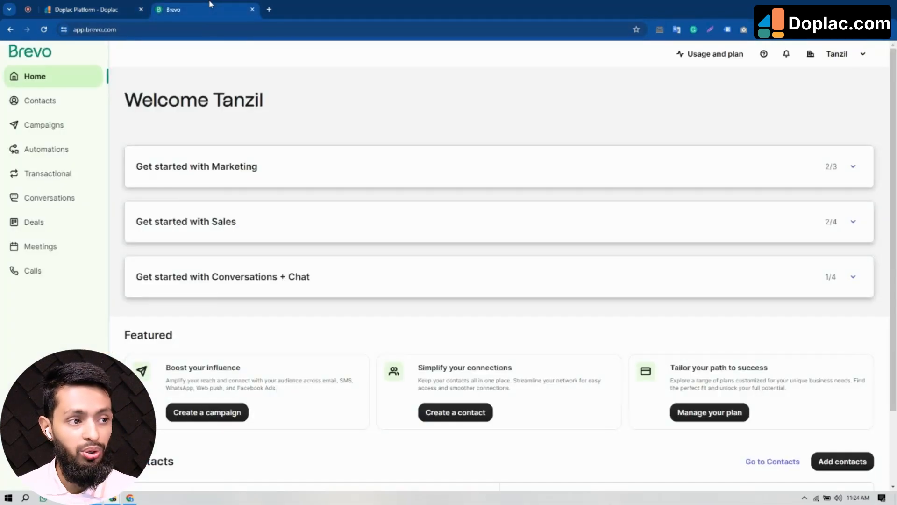
click(47, 133)
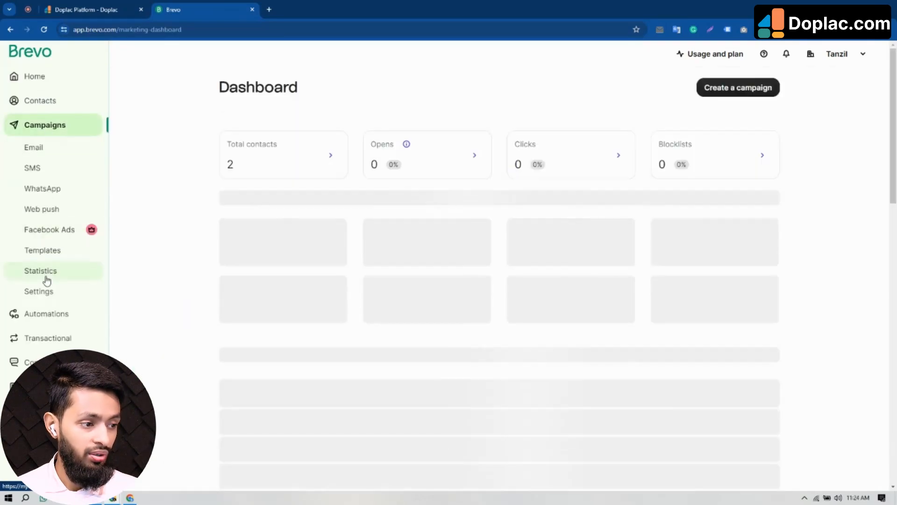
click(44, 295)
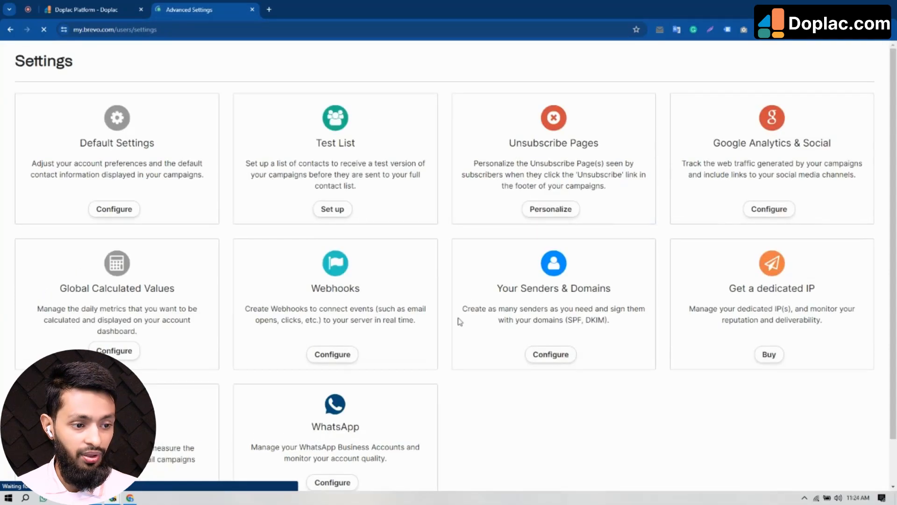
scroll(459, 322, down, 1)
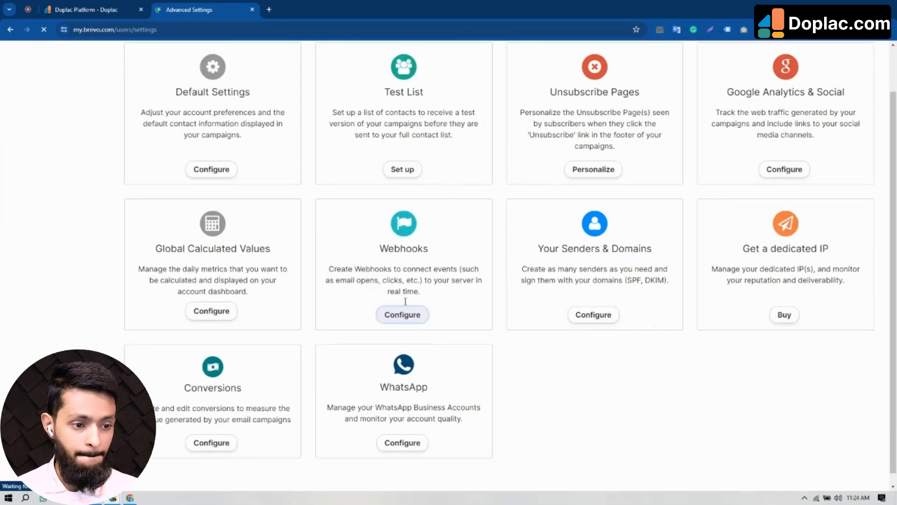
click(398, 316)
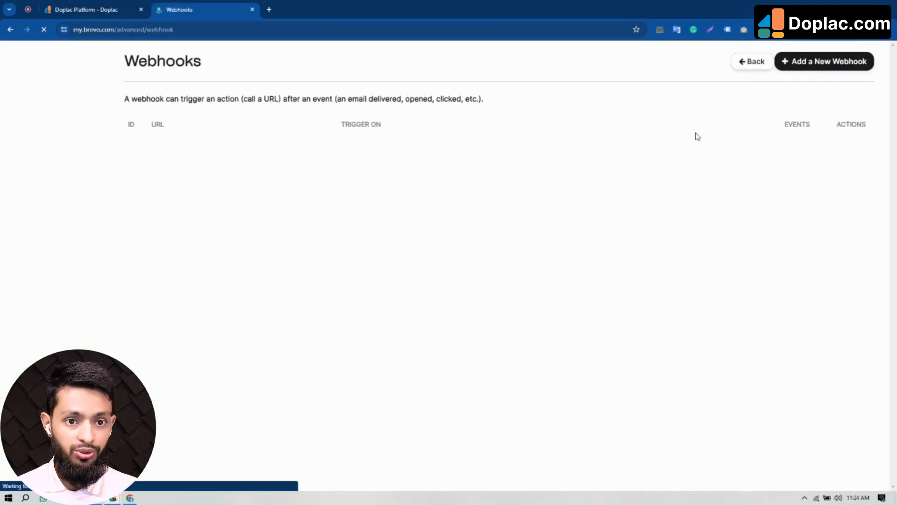
click(825, 88)
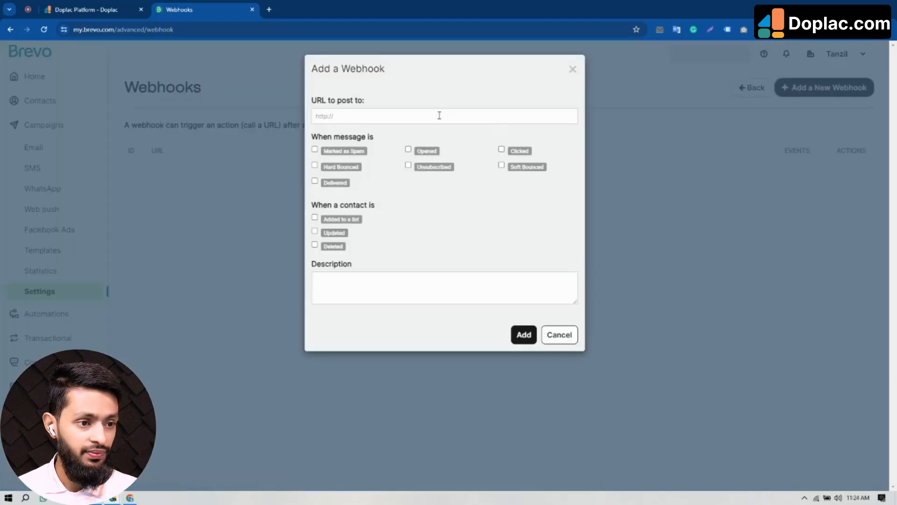
- Paste the Doplac webhook URL, tick all seven message events, save, and reload the list
click(409, 116)
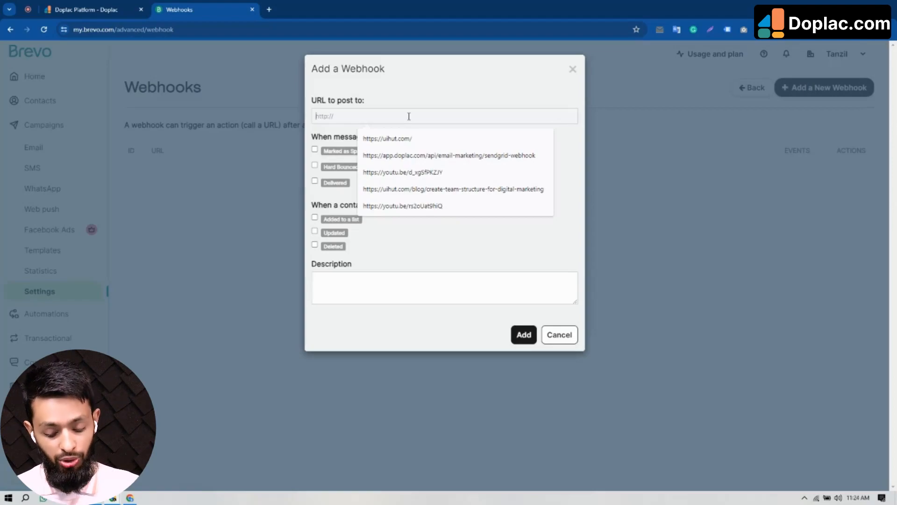
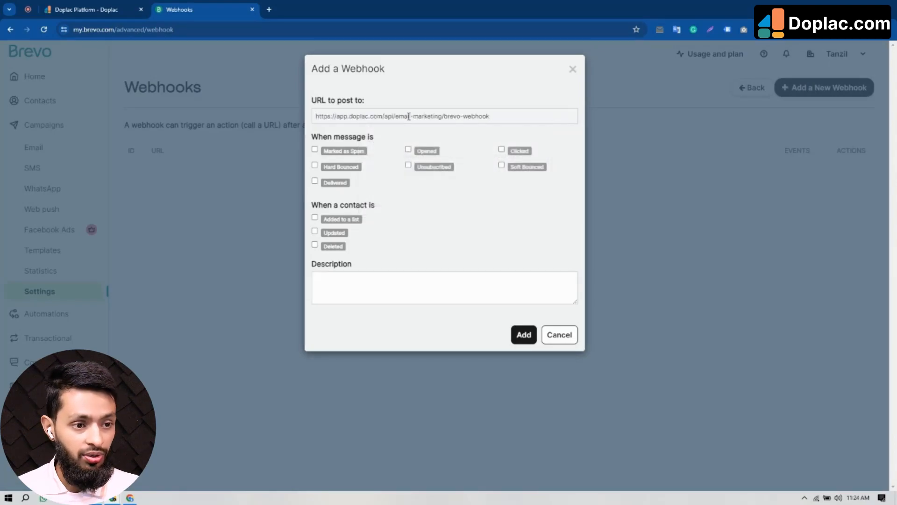
click(315, 150)
click(315, 165)
click(315, 181)
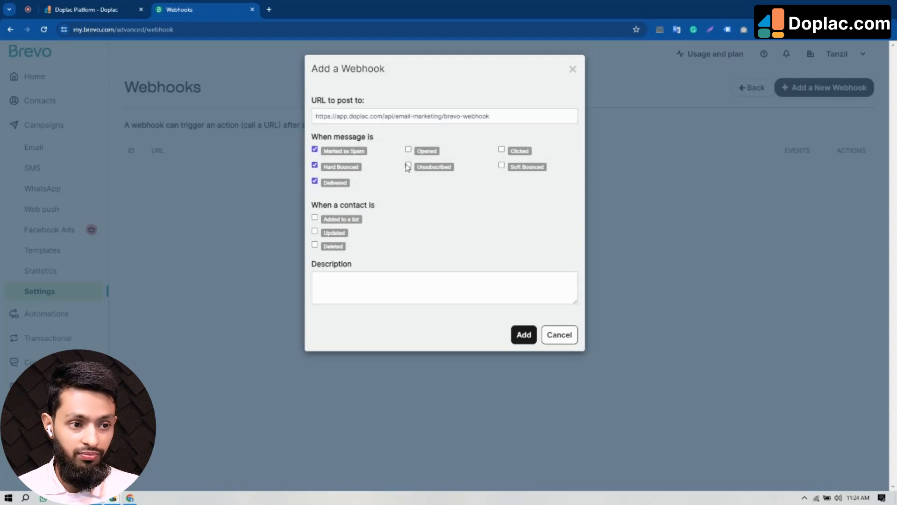
click(408, 166)
click(408, 149)
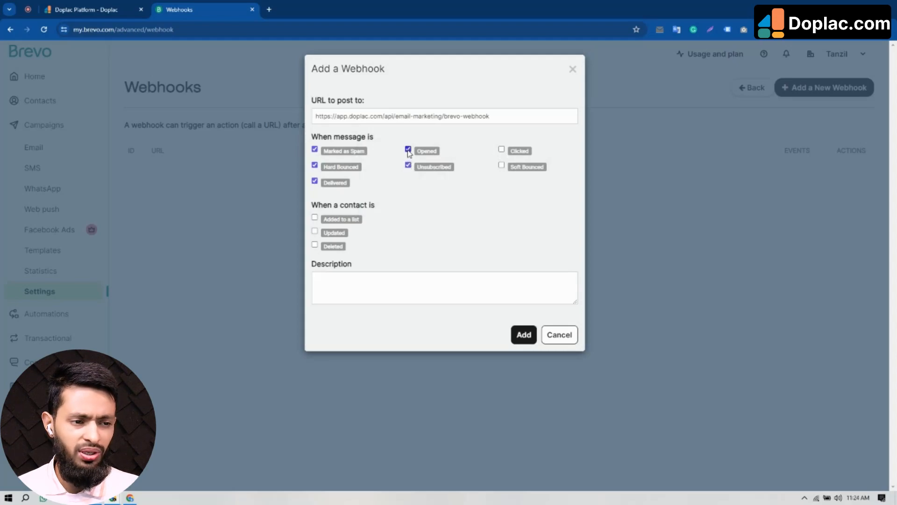
click(501, 150)
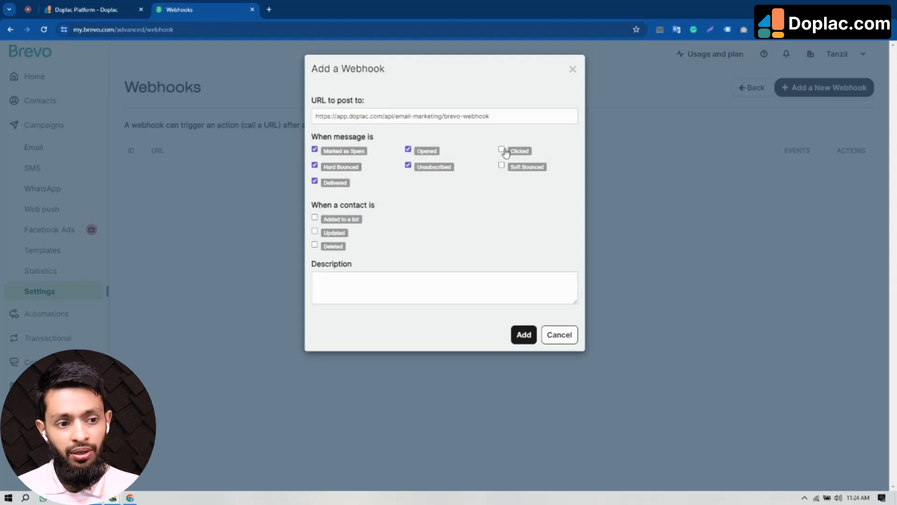
click(501, 165)
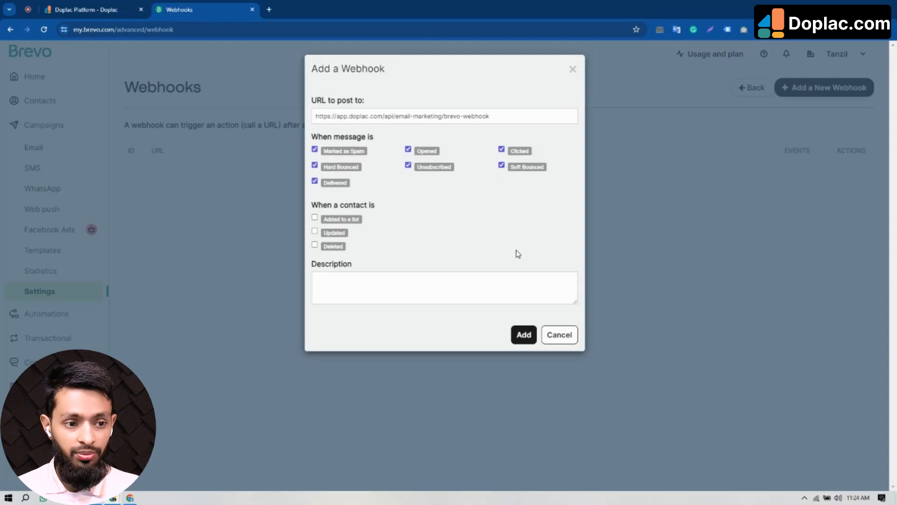
click(524, 334)
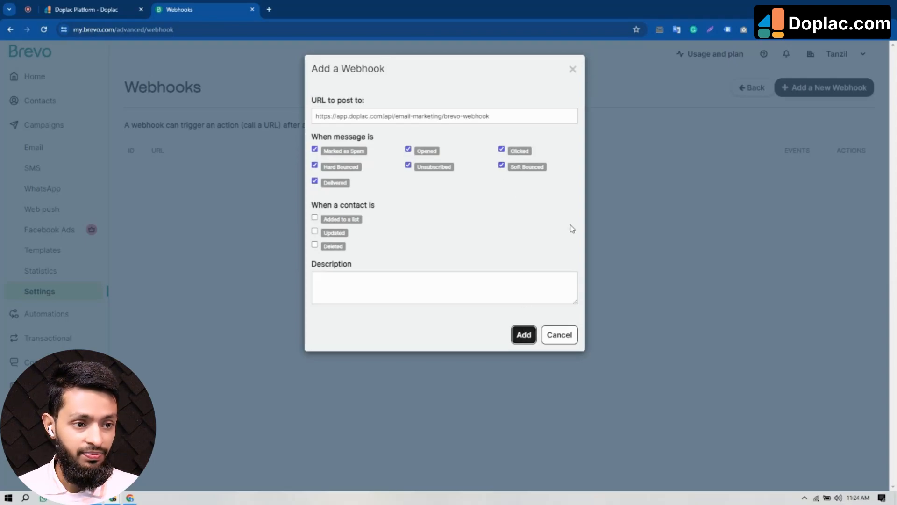
key(F5)
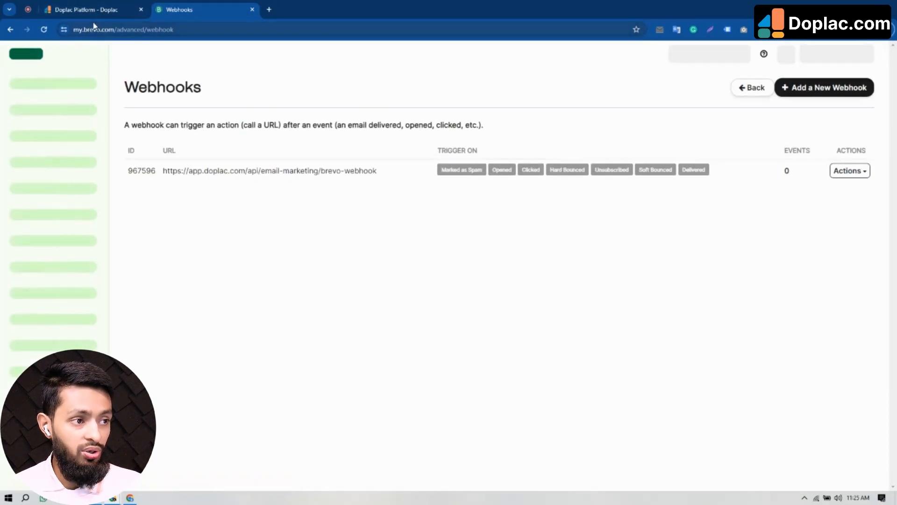
- Connect Brevo as Doplac's SMTP provider and review the Brevo Demo SMTP saved details
click(93, 10)
scroll(299, 283, down, 1)
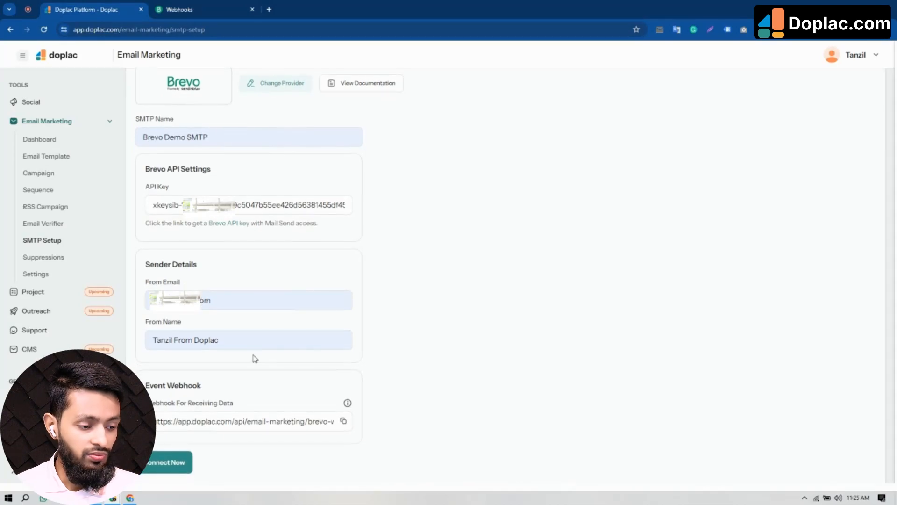
click(179, 463)
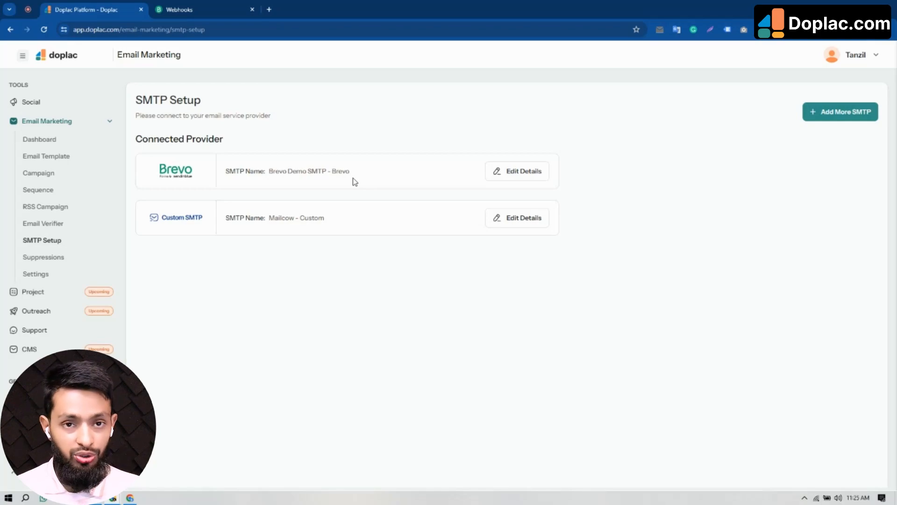
click(523, 175)
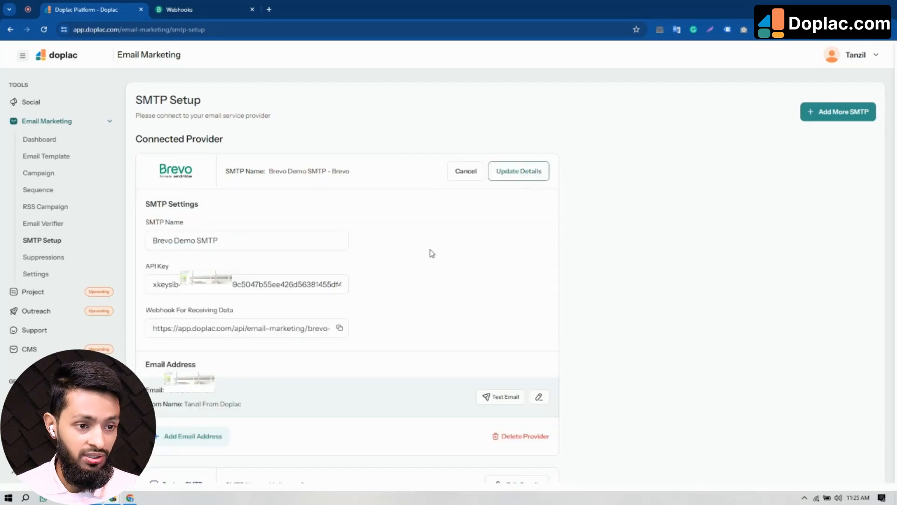
scroll(411, 327, down, 1)
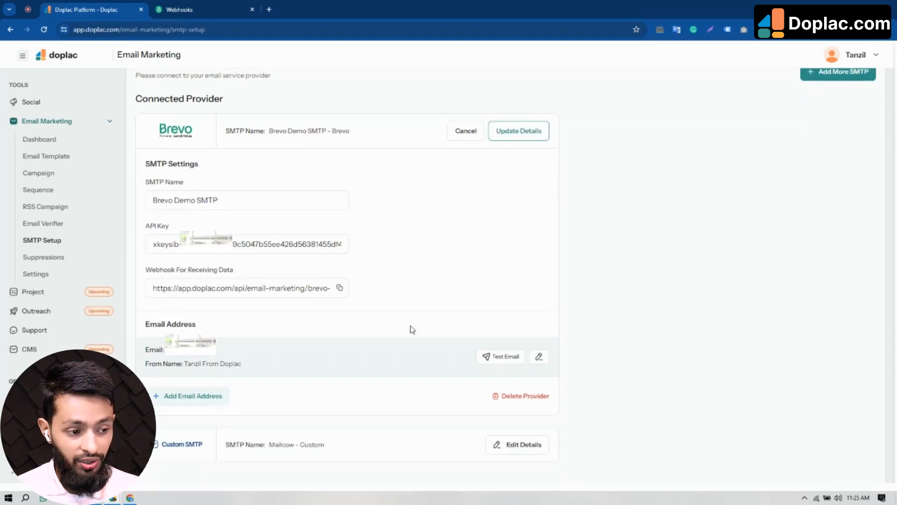